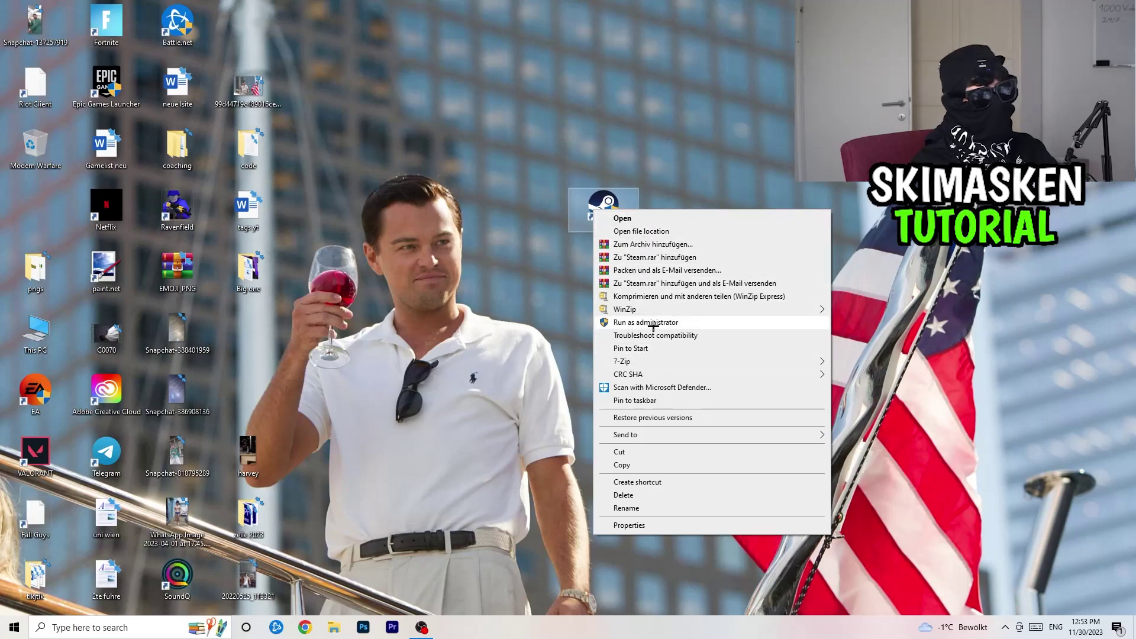
- Move the Steam shortcut slightly on the desktop and open its compatibility properties
{"action": "left_click", "coordinate": [521, 303]}
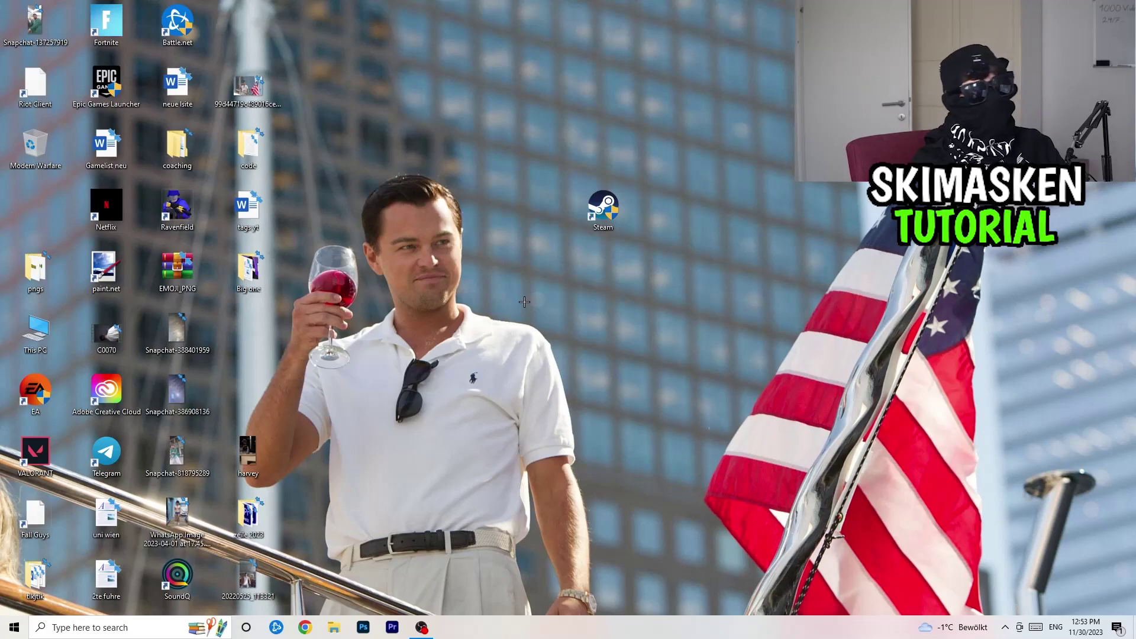
{"action": "left_click_drag", "start_coordinate": [609, 204], "coordinate": [545, 205]}
{"action": "right_click", "coordinate": [544, 204]}
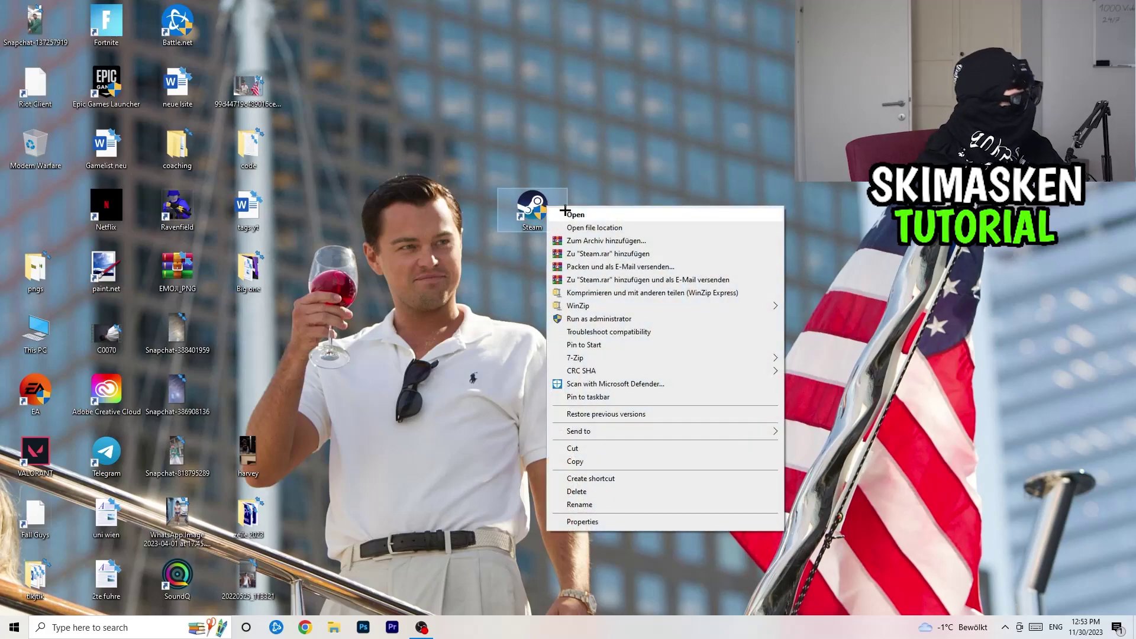
{"action": "left_click", "coordinate": [602, 521]}
{"action": "left_click_drag", "start_coordinate": [689, 214], "coordinate": [489, 161]}
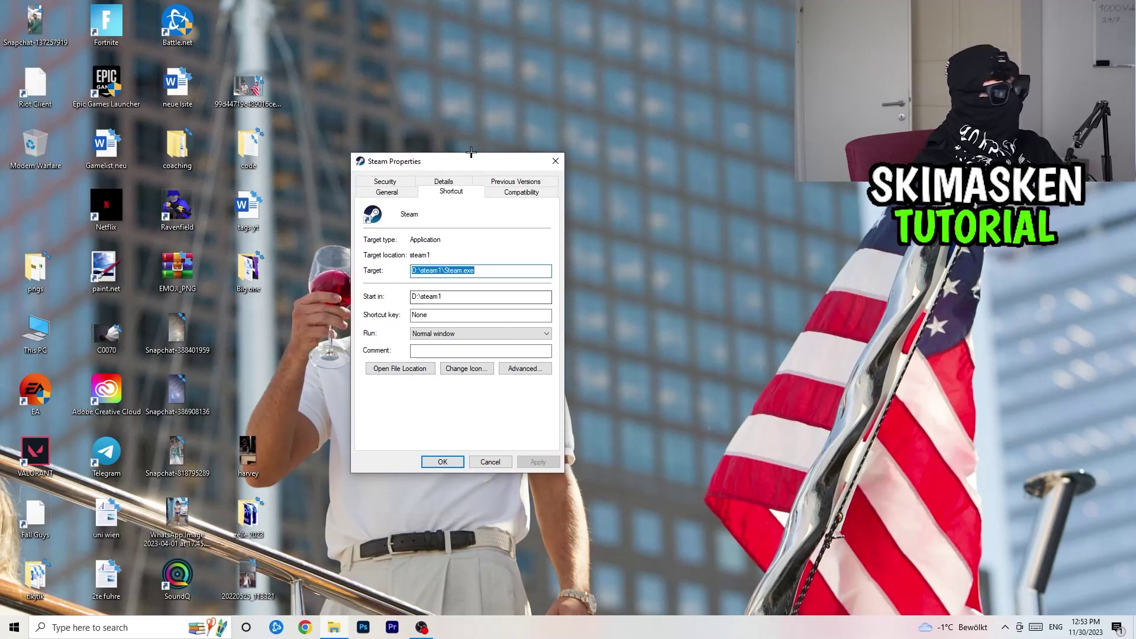
{"action": "left_click", "coordinate": [500, 190]}
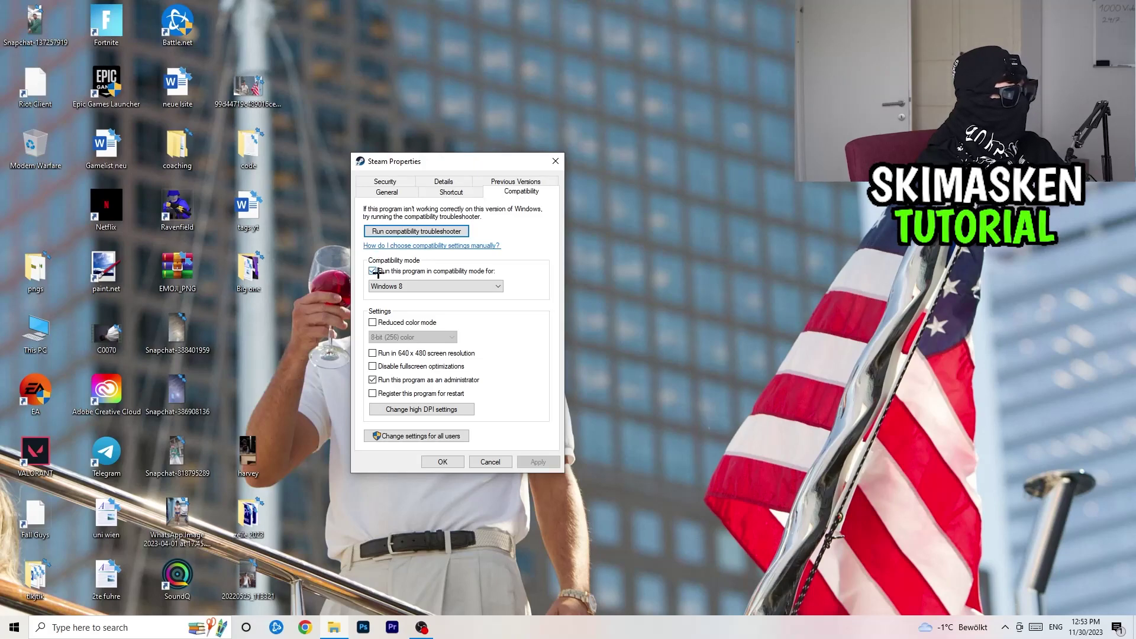
- Review the Windows versions offered for Steam's compatibility mode and accept the properties with the current selection
{"action": "left_click", "coordinate": [432, 286]}
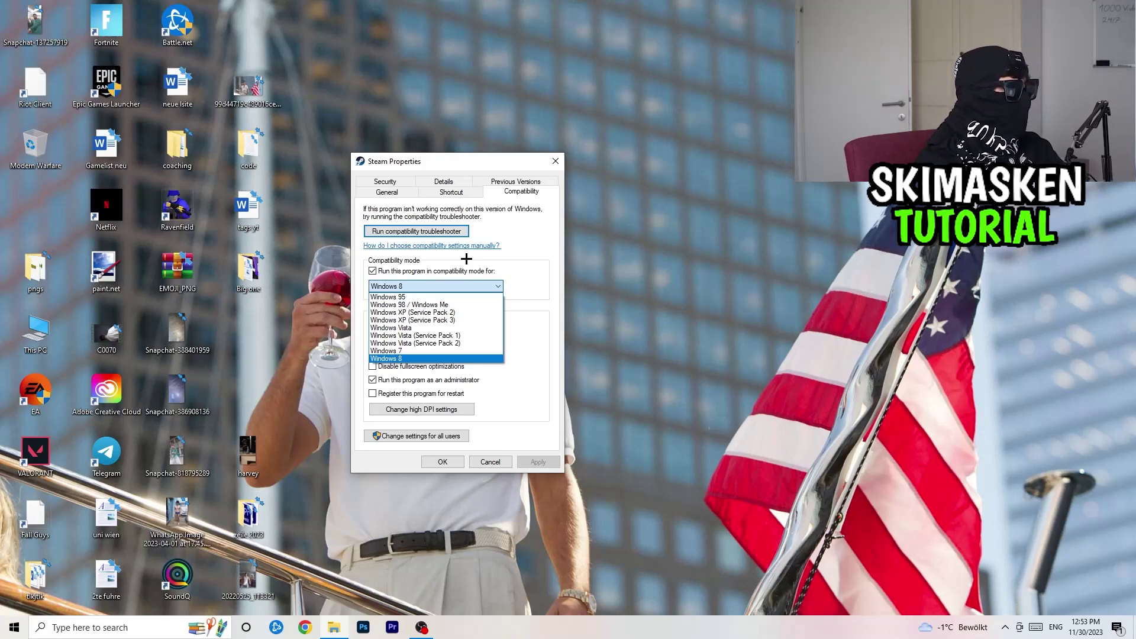
{"action": "left_click", "coordinate": [541, 258]}
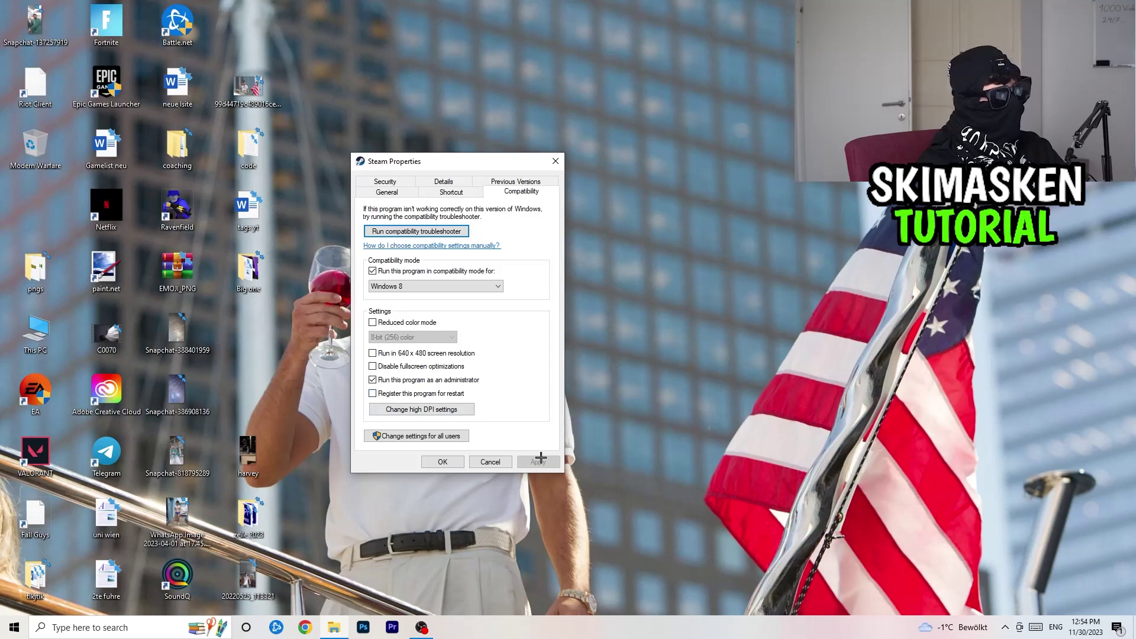
{"action": "left_click", "coordinate": [442, 462]}
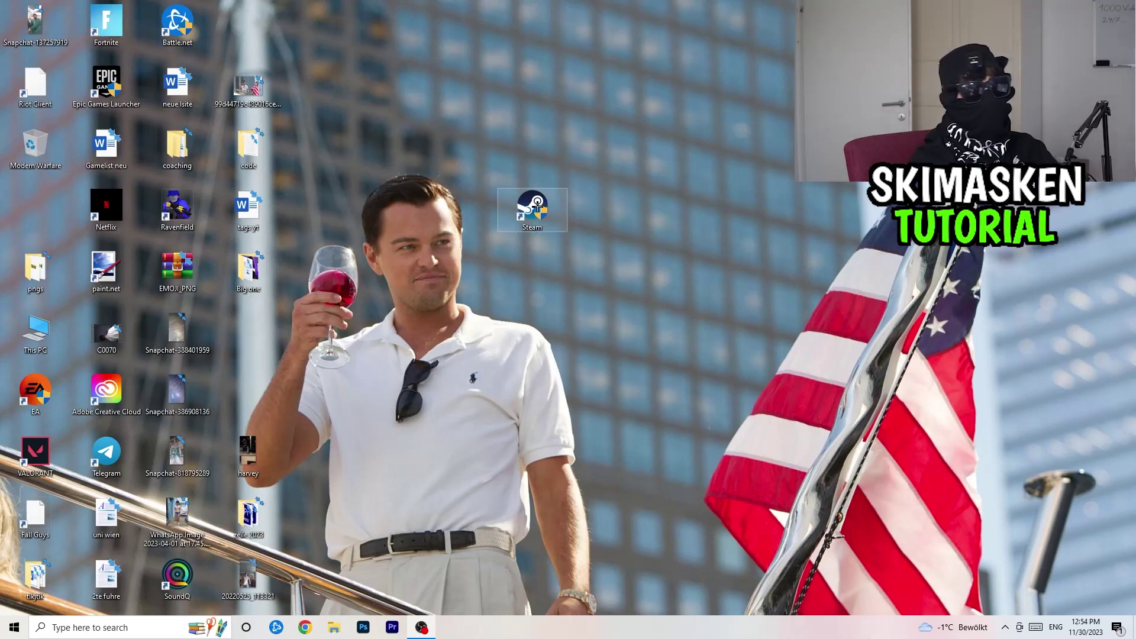
- Reopen the Steam shortcut's compatibility properties to check the saved settings, and close them
{"action": "right_click", "coordinate": [539, 207]}
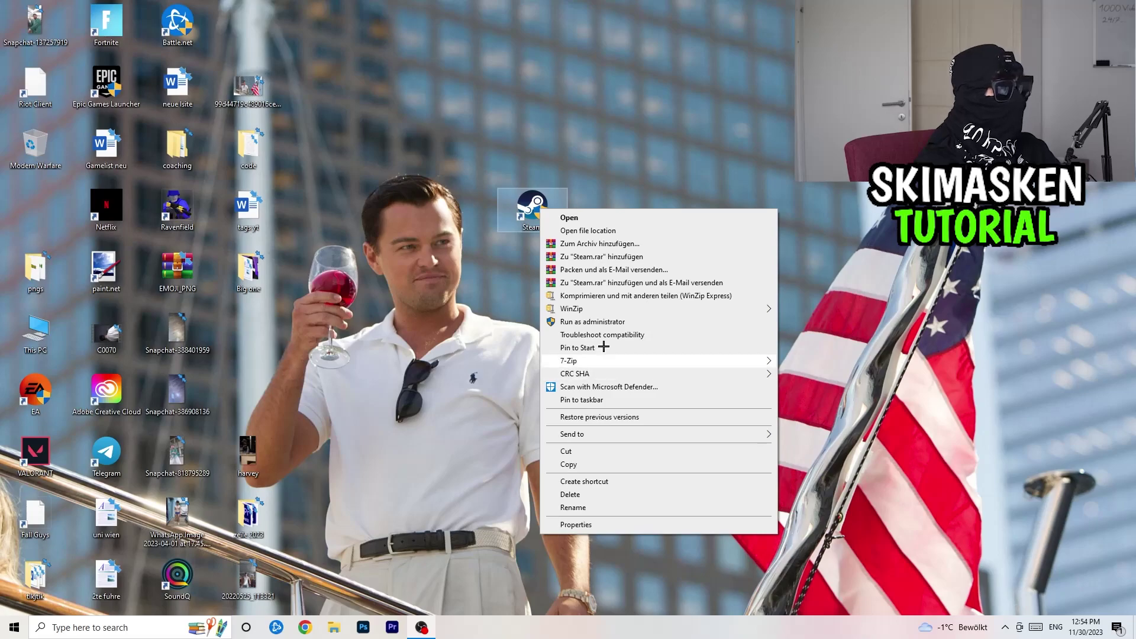
{"action": "left_click", "coordinate": [608, 525]}
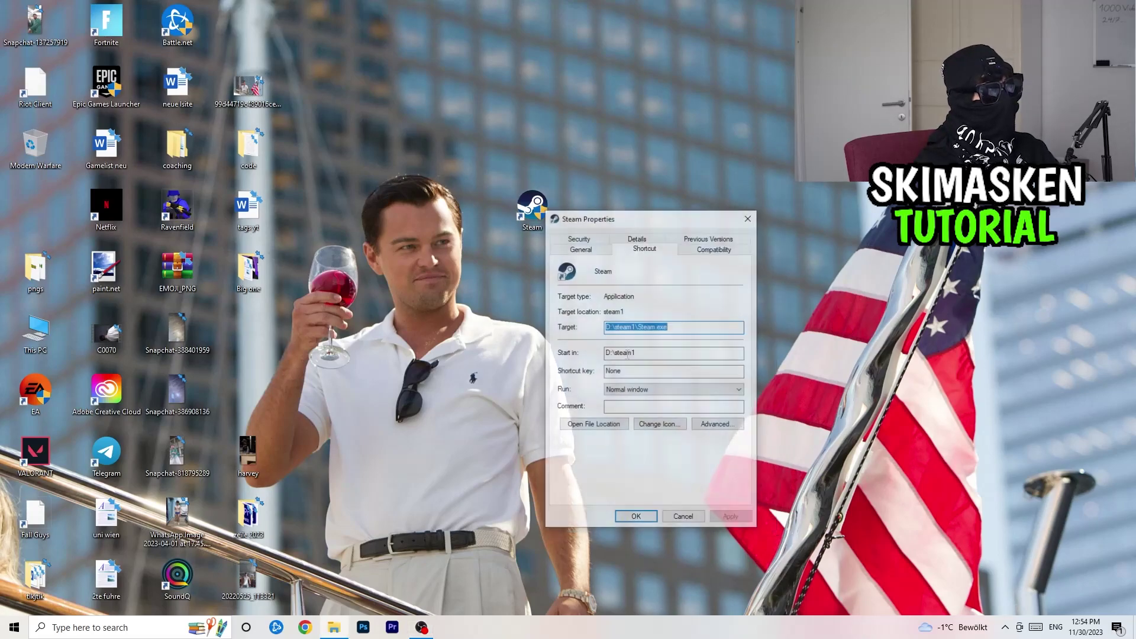
{"action": "left_click", "coordinate": [731, 251]}
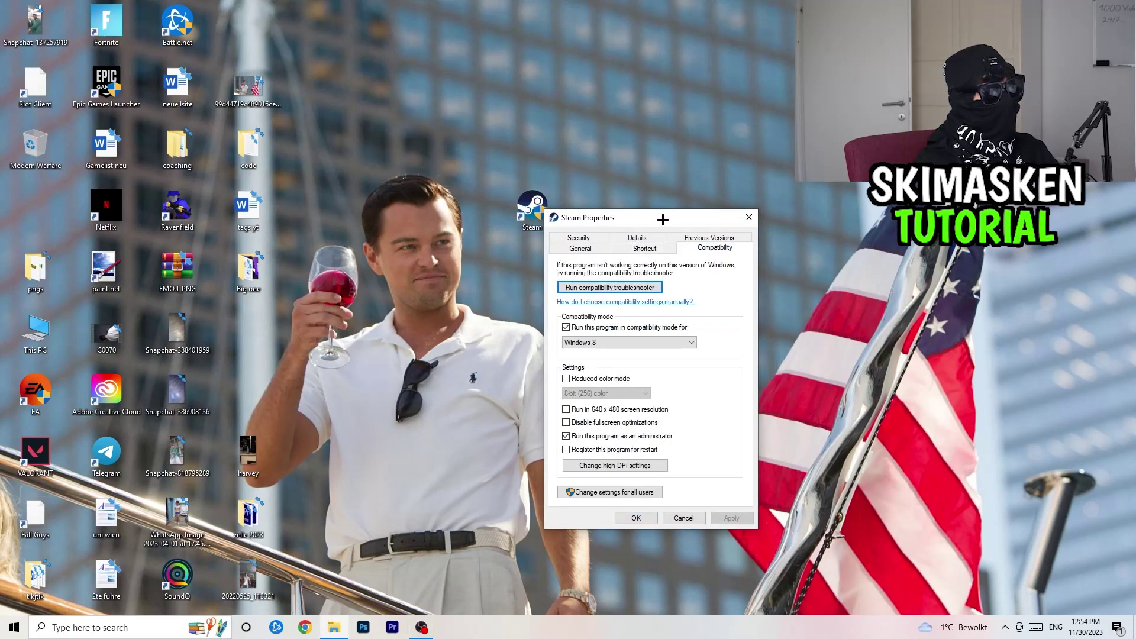
{"action": "left_click", "coordinate": [754, 217]}
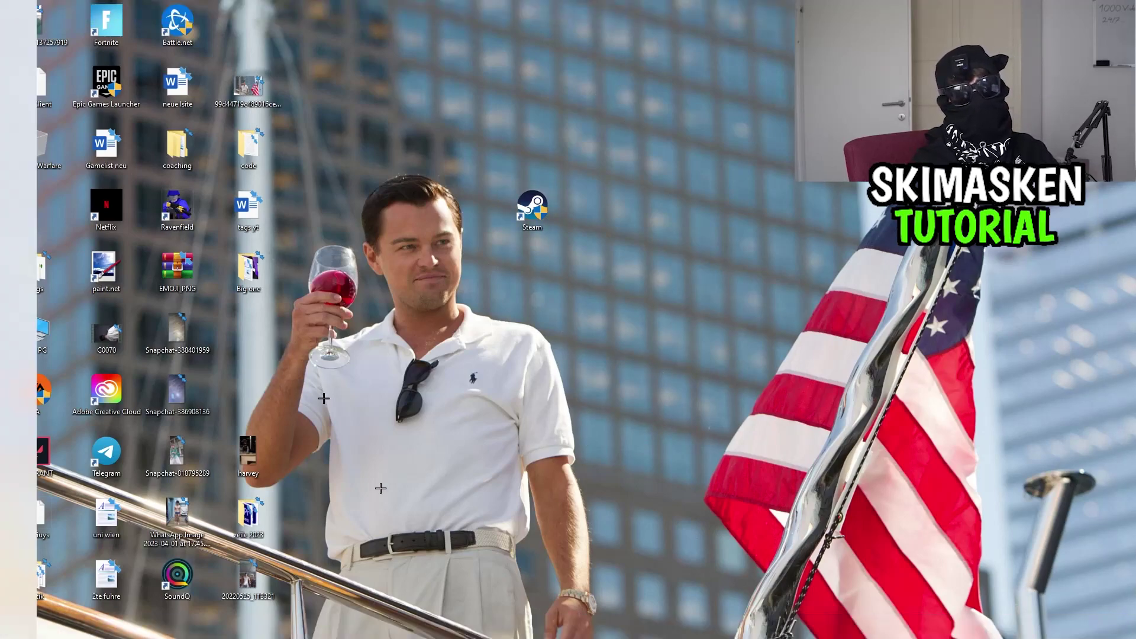
- Open Task Manager in full size and examine which programs are enabled at startup
{"action": "right_click", "coordinate": [519, 629]}
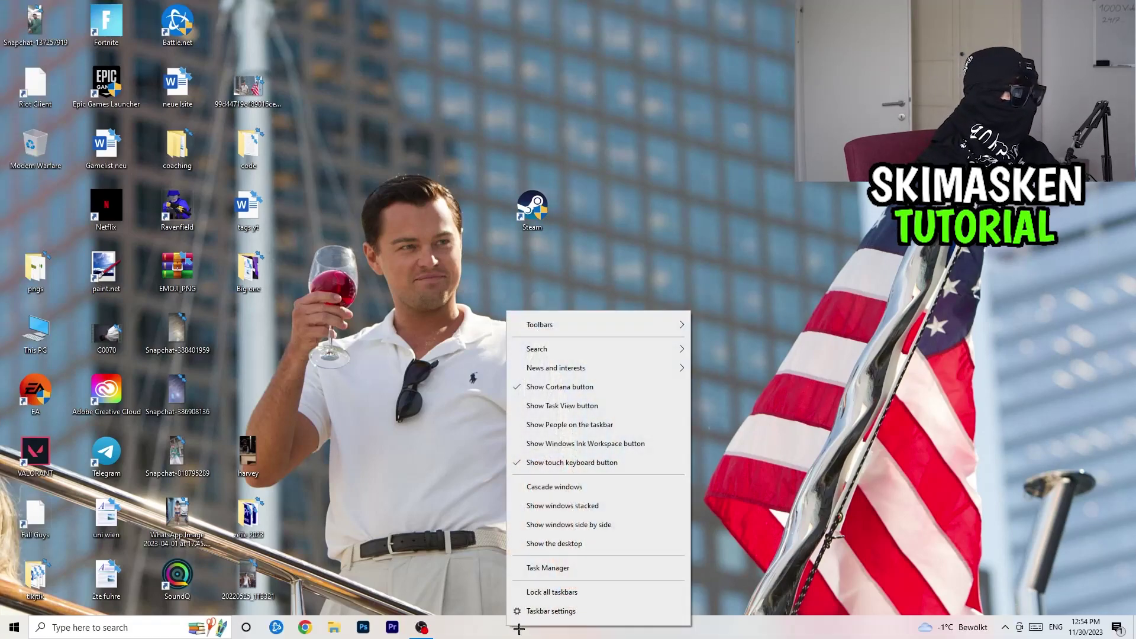
{"action": "left_click", "coordinate": [550, 578]}
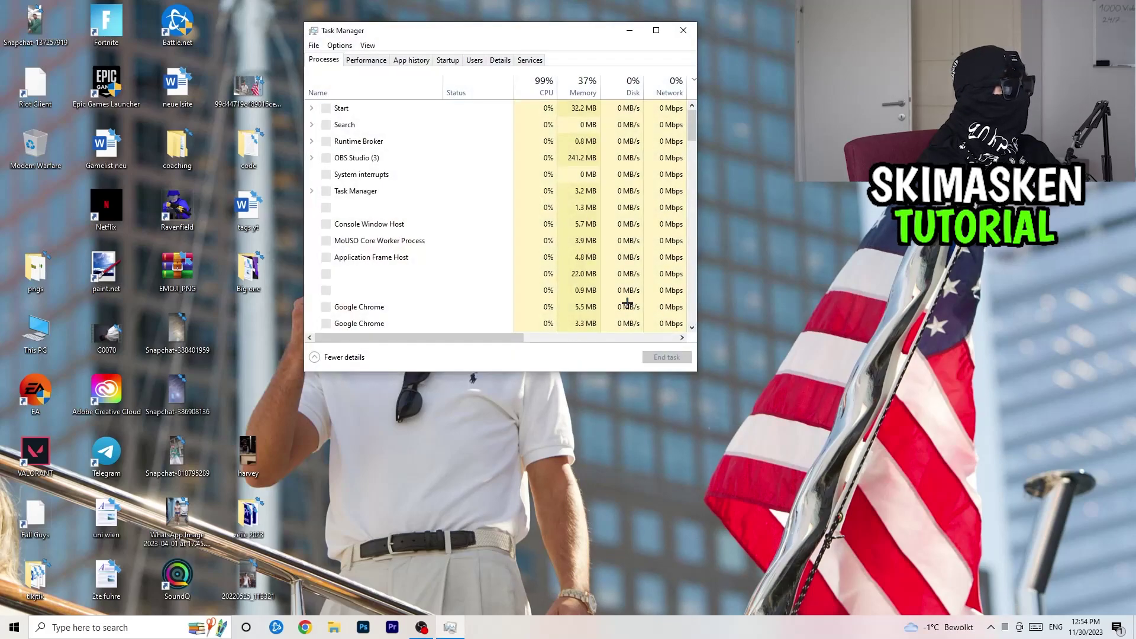
{"action": "left_click", "coordinate": [661, 28]}
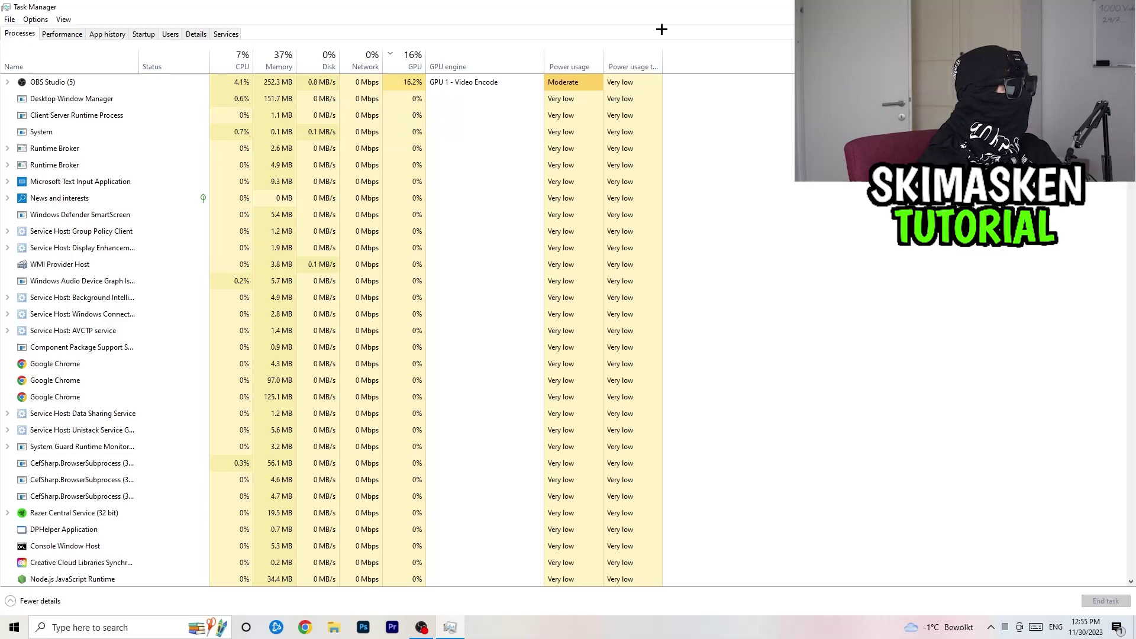
{"action": "left_click", "coordinate": [144, 35]}
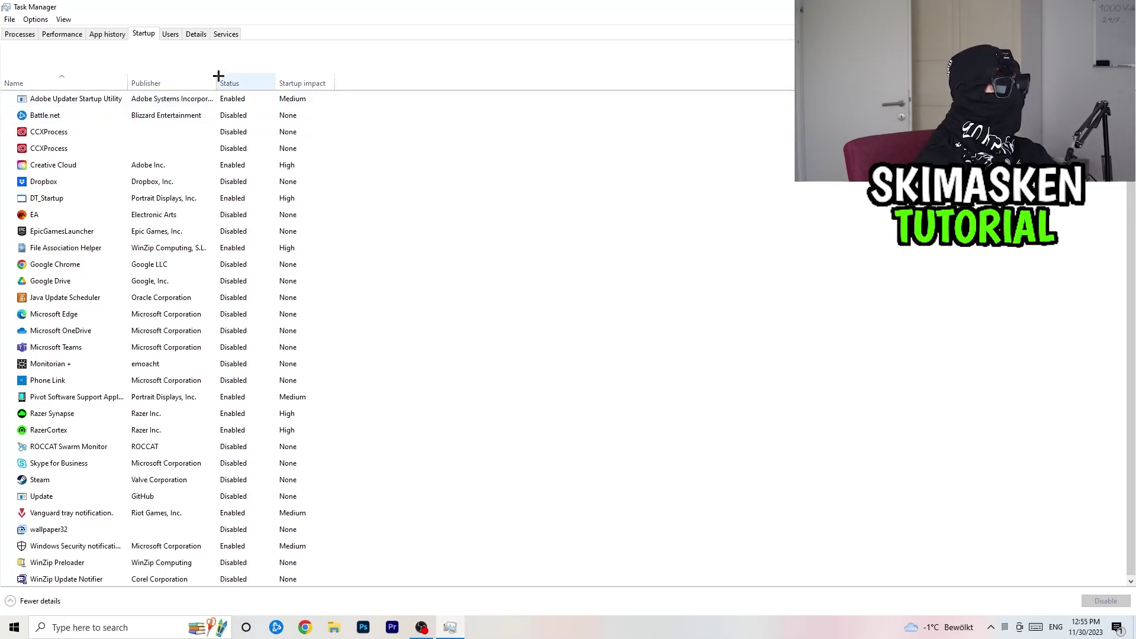
- Inspect the priority options for a chrome.exe process in Task Manager's process details, and close Task Manager
{"action": "left_click", "coordinate": [197, 34]}
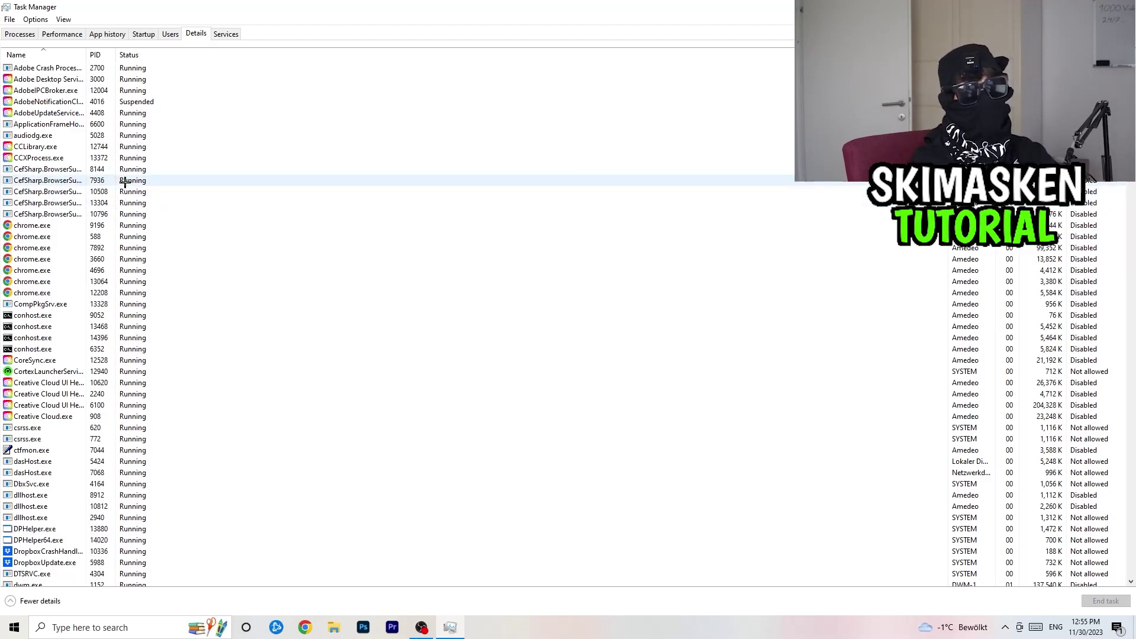
{"action": "right_click", "coordinate": [47, 274]}
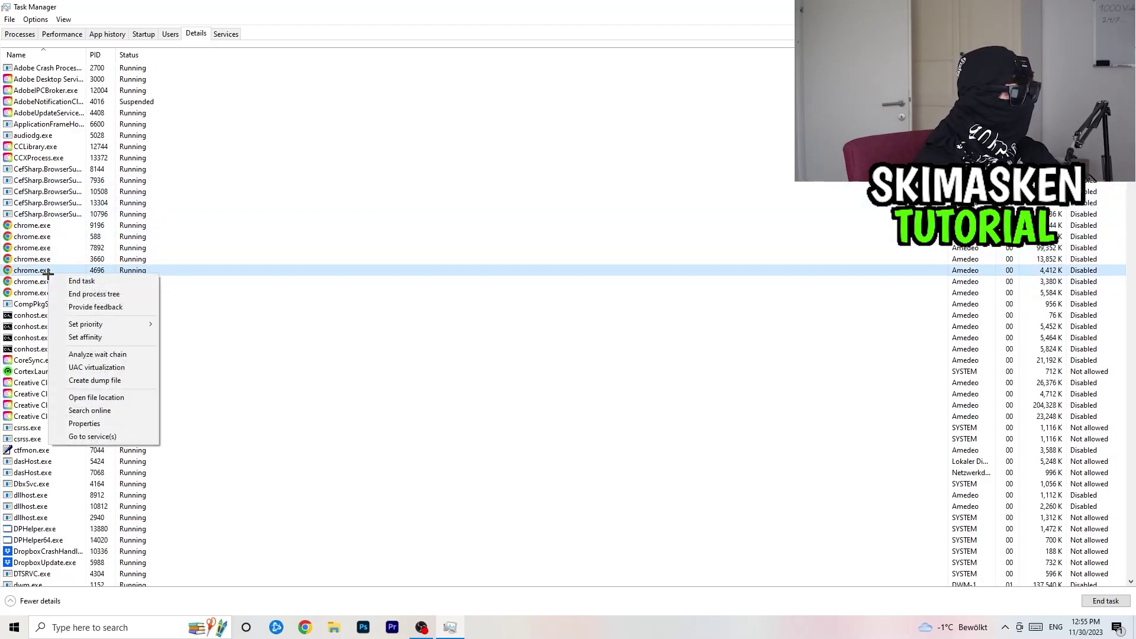
{"action": "right_click", "coordinate": [46, 274]}
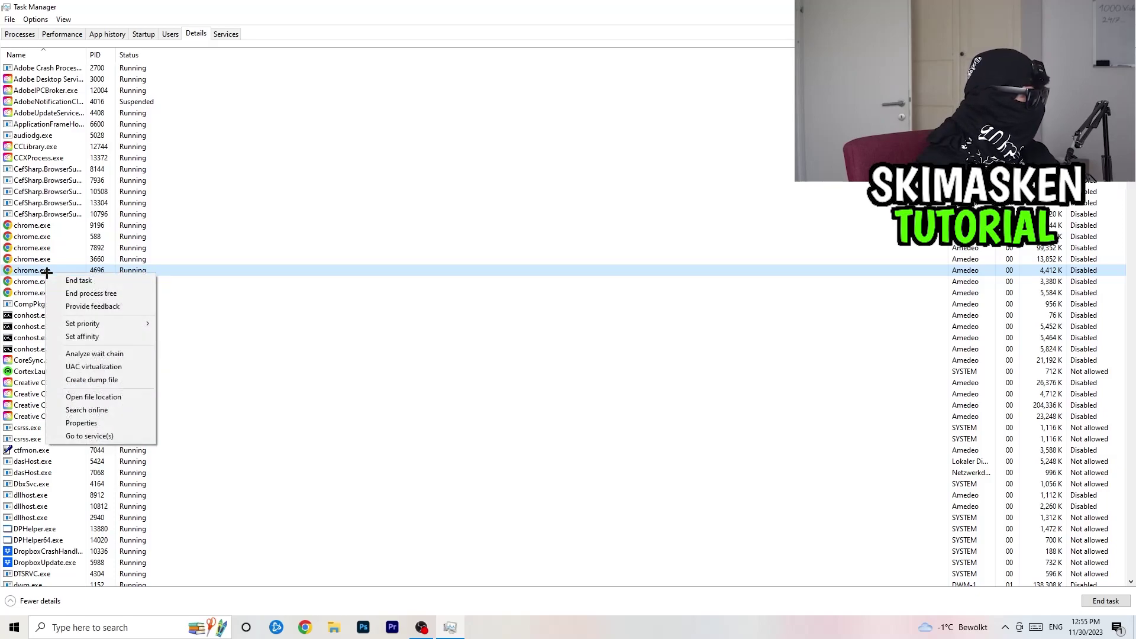
{"action": "mouse_move", "coordinate": [85, 320]}
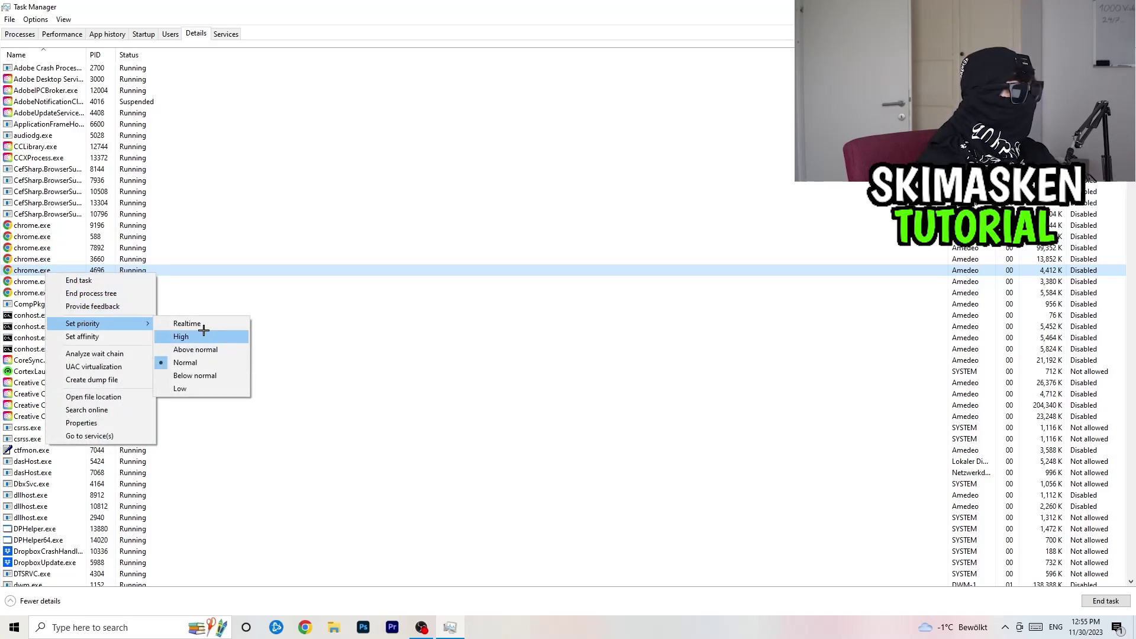
{"action": "left_click", "coordinate": [521, 56]}
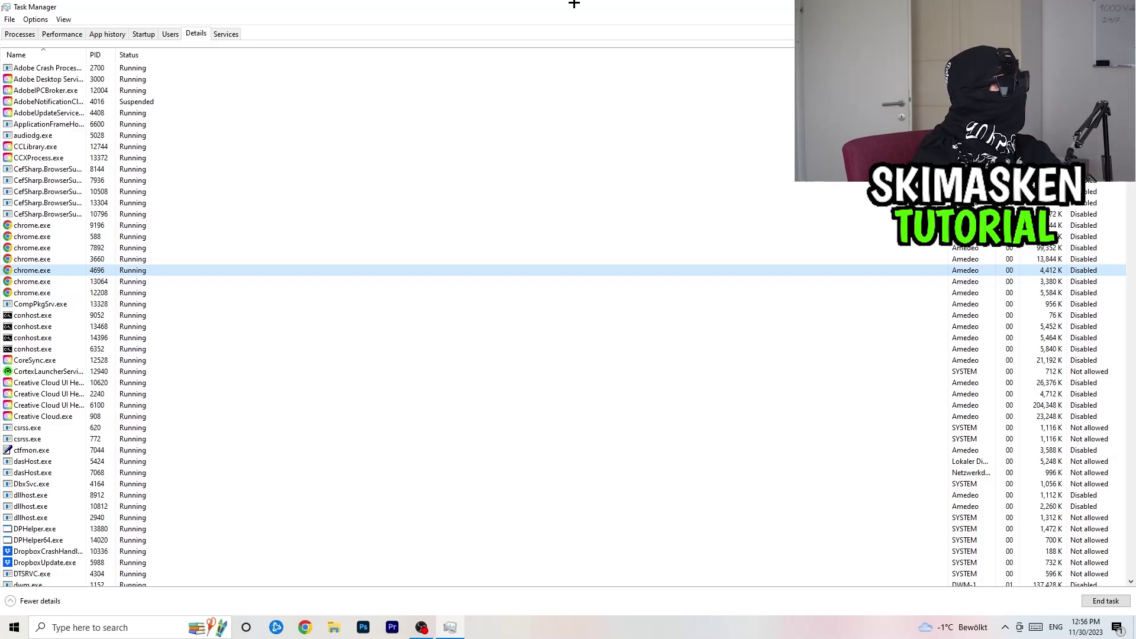
{"action": "key", "text": "alt+F4"}
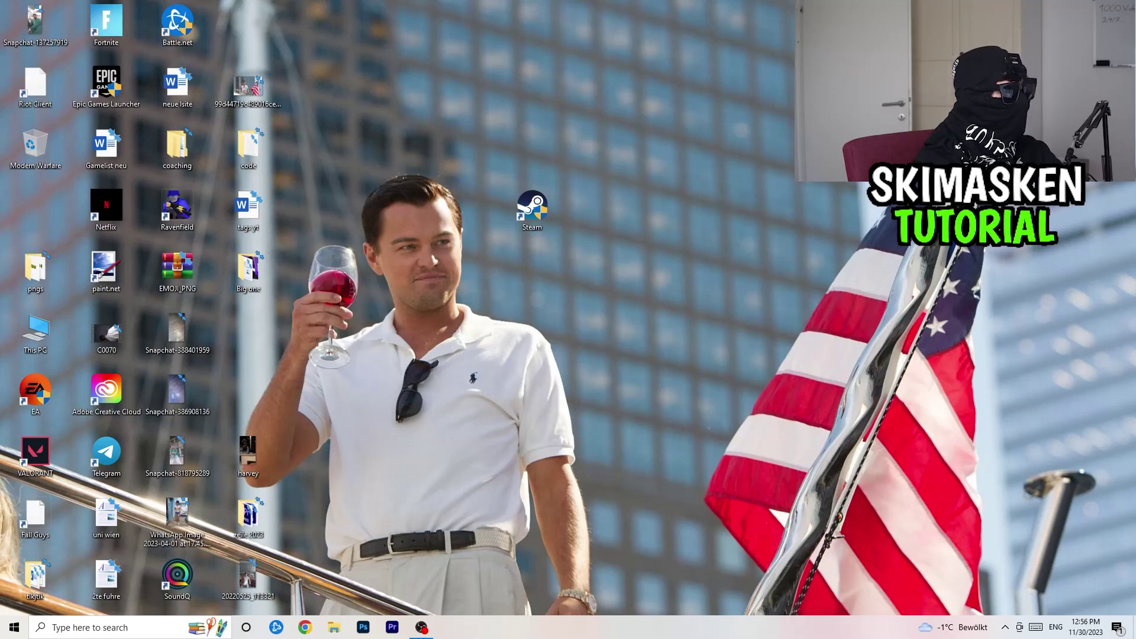
- Open the Windows gaming settings and check the background recording, recorded audio and Game Mode switches
{"action": "right_click", "coordinate": [568, 459]}
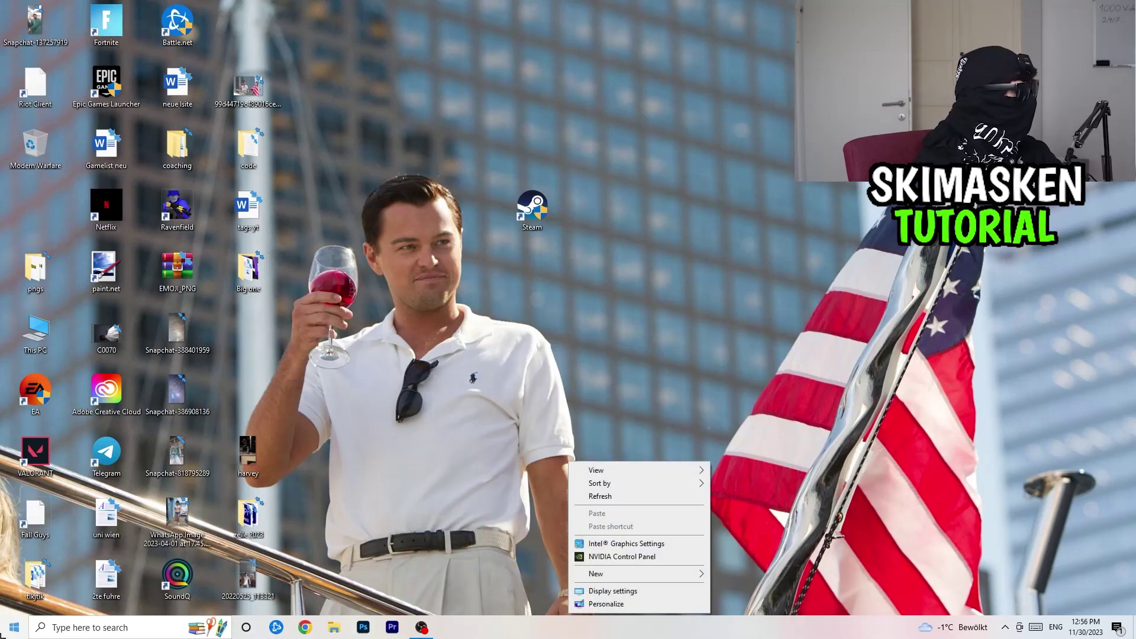
{"action": "left_click", "coordinate": [12, 627]}
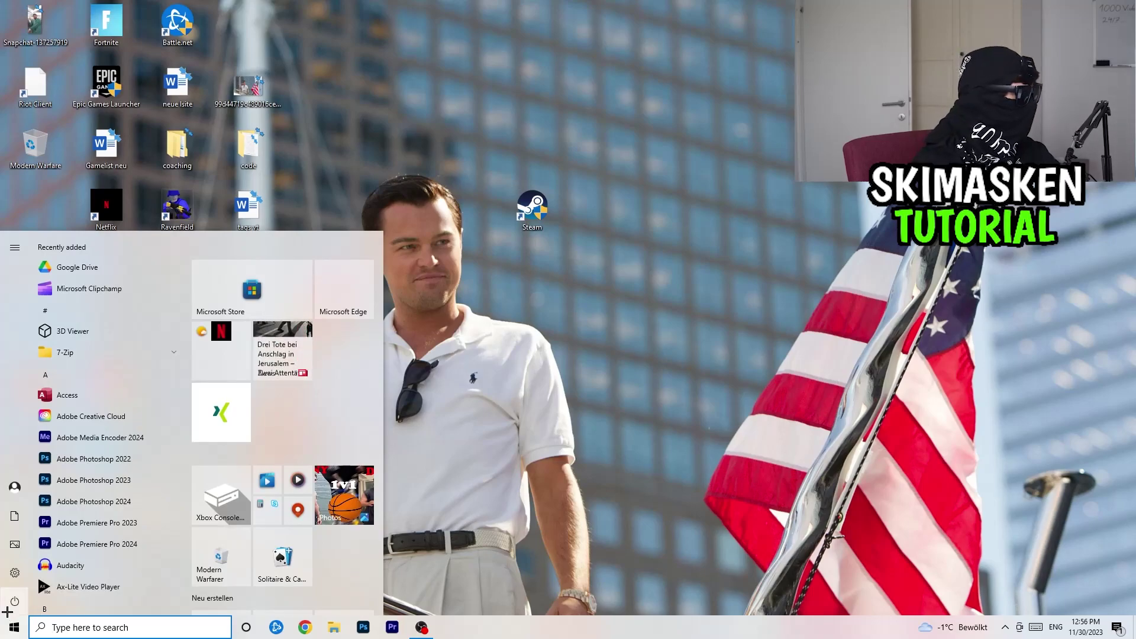
{"action": "left_click", "coordinate": [23, 570]}
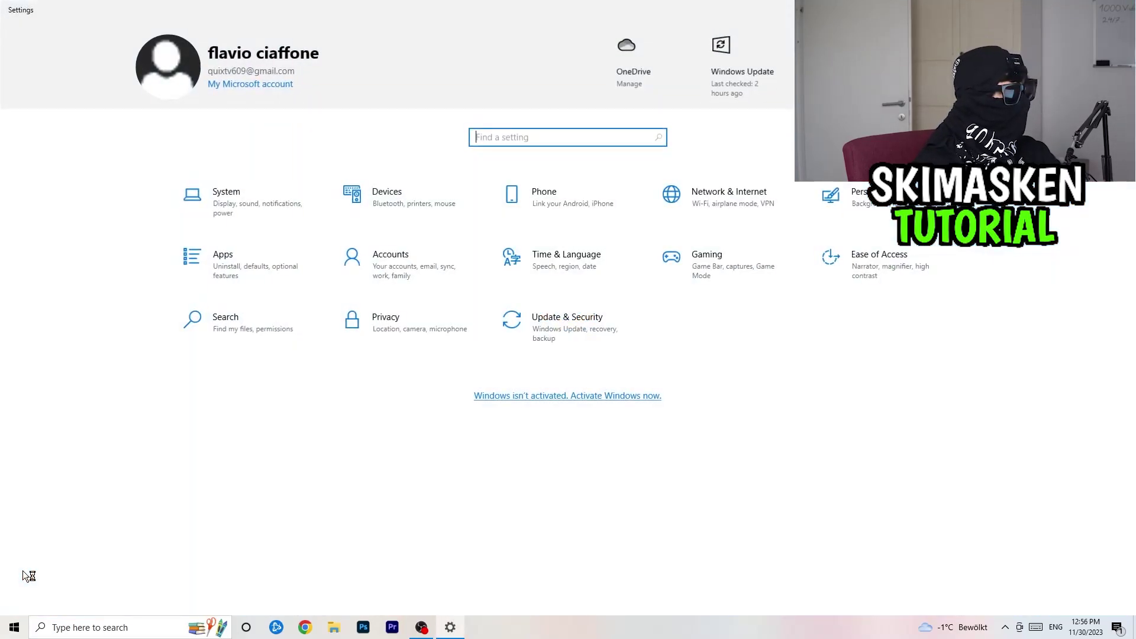
{"action": "left_click", "coordinate": [680, 258]}
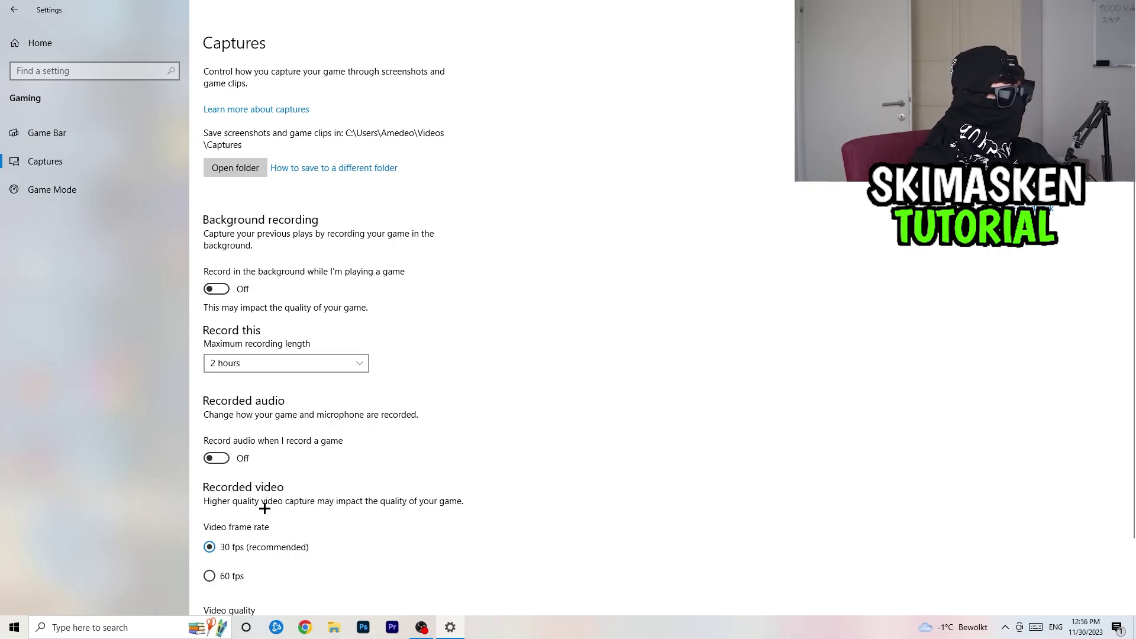
{"action": "scroll", "coordinate": [249, 472], "scroll_direction": "down", "scroll_amount": 1}
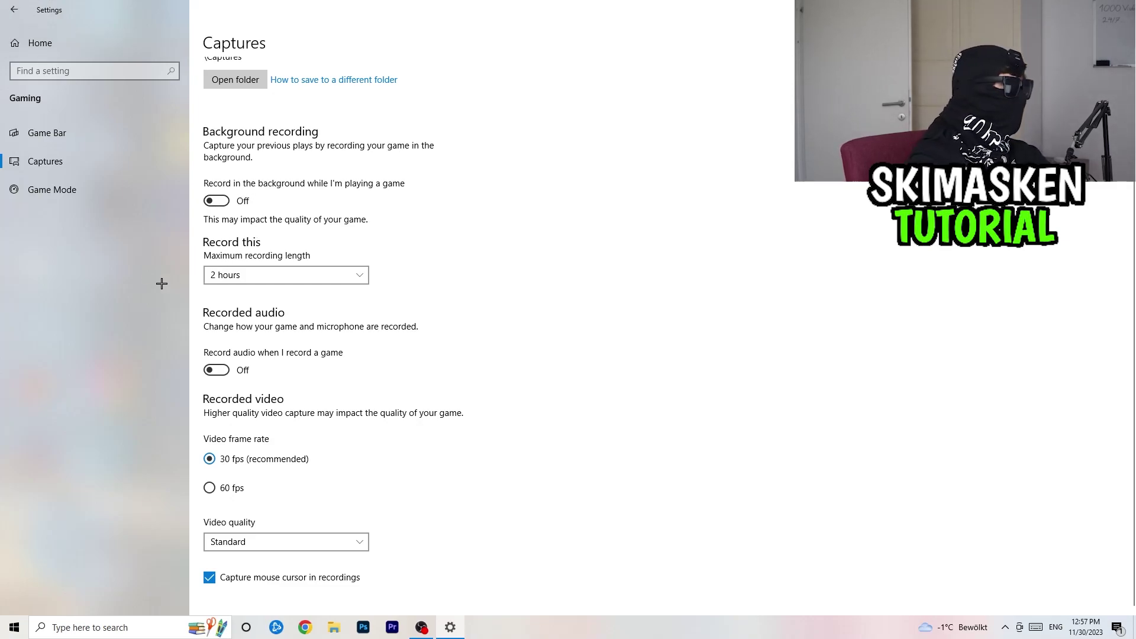
{"action": "left_click", "coordinate": [71, 191]}
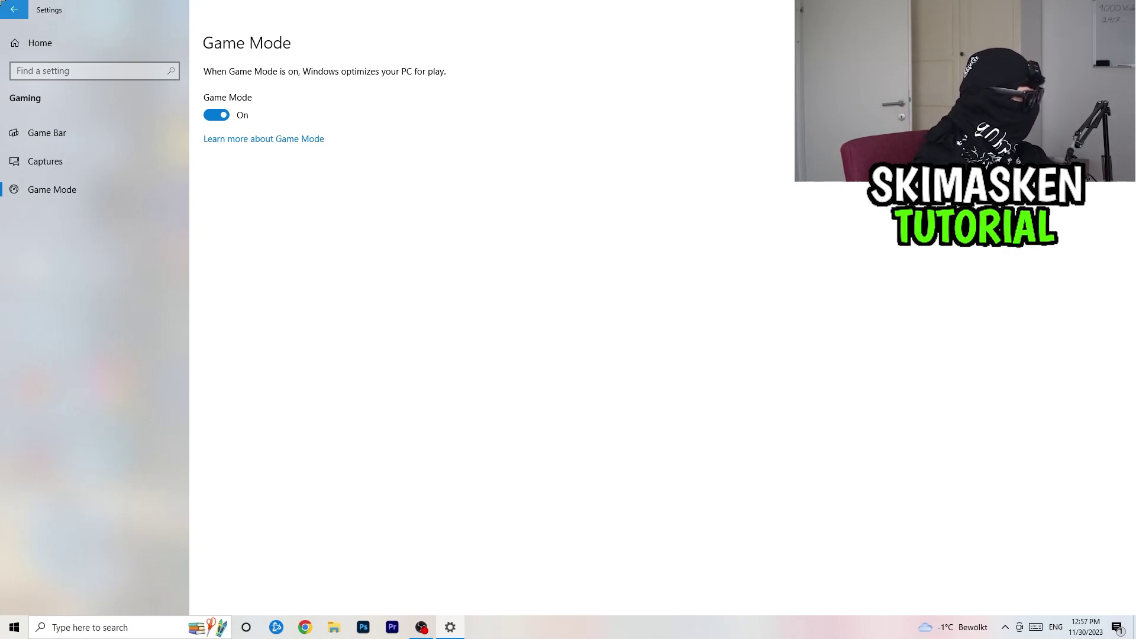
- Go to the system display settings and review the available scaling and display resolution options
{"action": "left_click", "coordinate": [3, 5]}
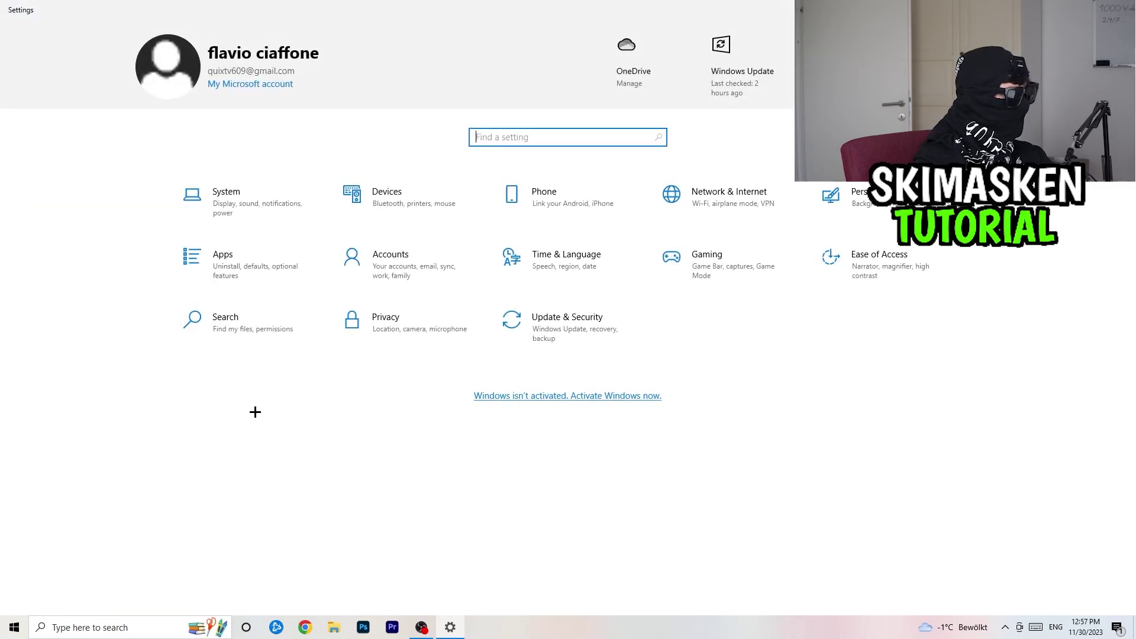
{"action": "left_click", "coordinate": [223, 211]}
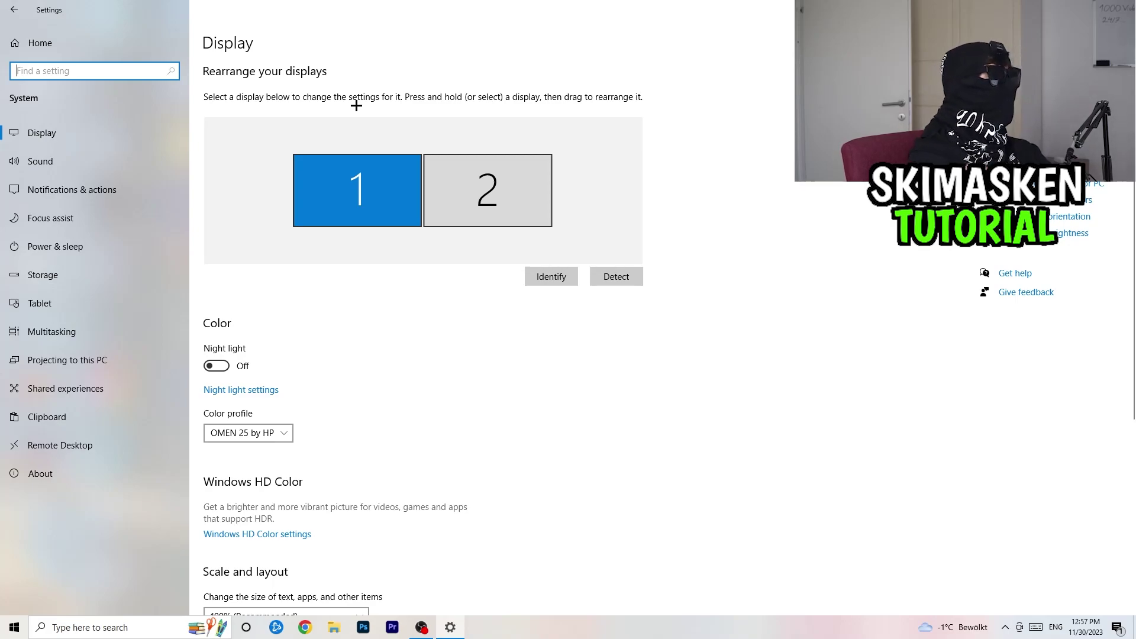
{"action": "scroll", "coordinate": [497, 195], "scroll_direction": "down", "scroll_amount": 5}
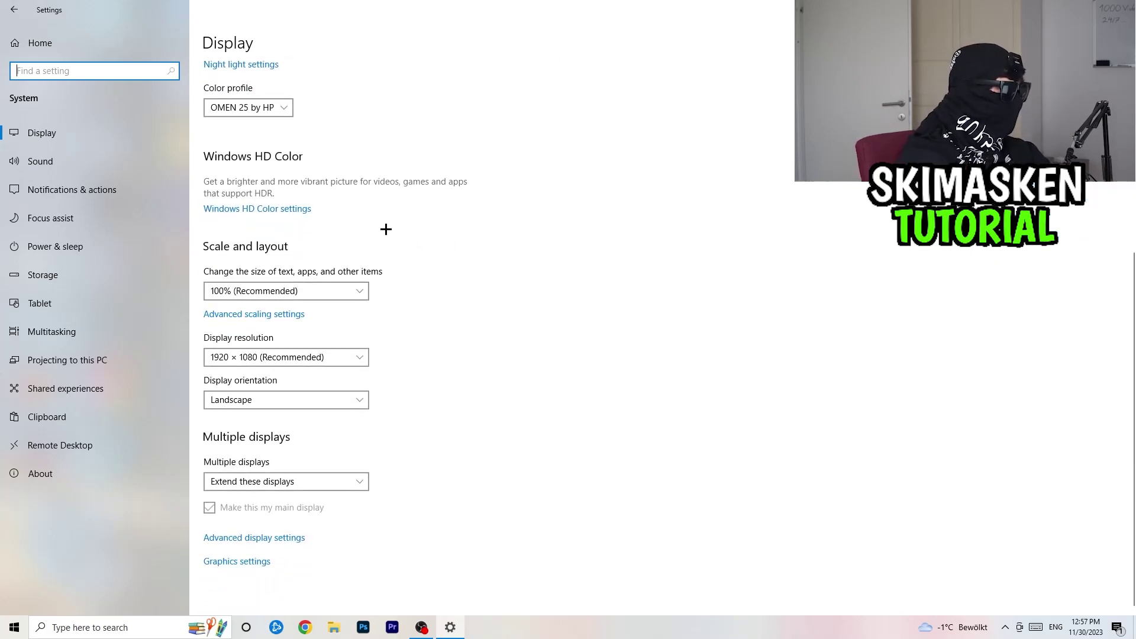
{"action": "left_click", "coordinate": [325, 294]}
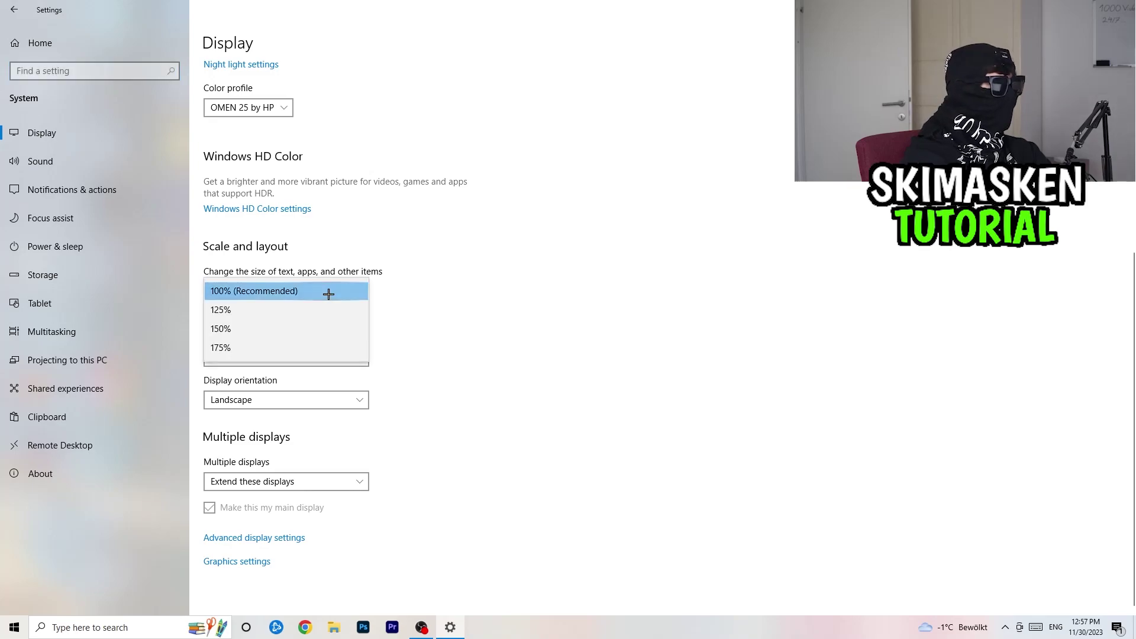
{"action": "left_click", "coordinate": [776, 451]}
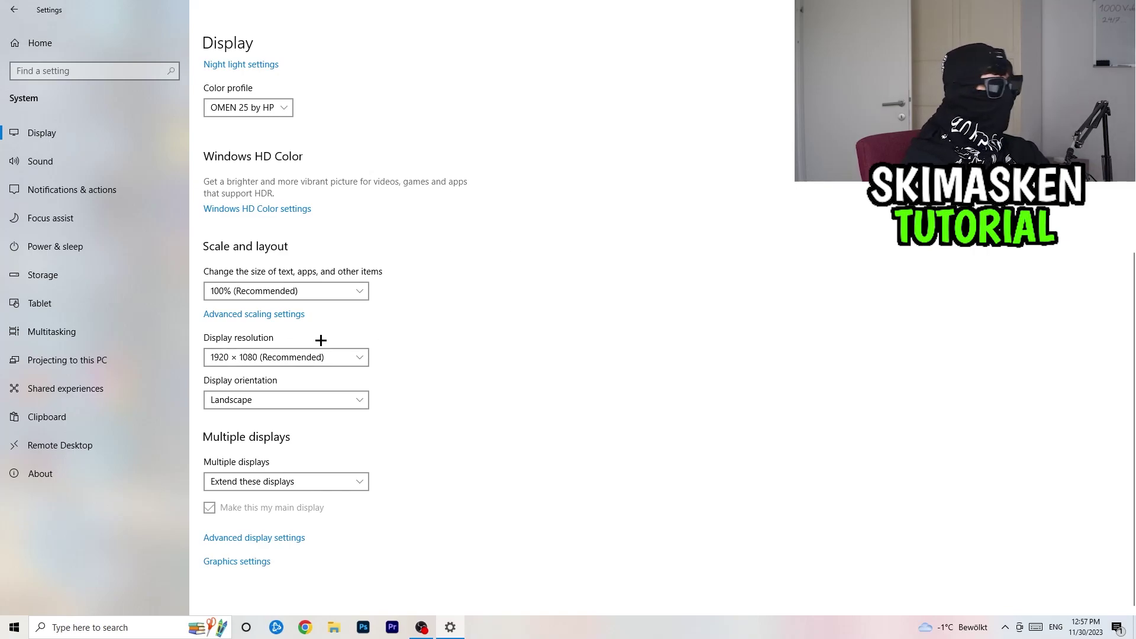
{"action": "left_click", "coordinate": [320, 358]}
{"action": "left_click", "coordinate": [553, 296]}
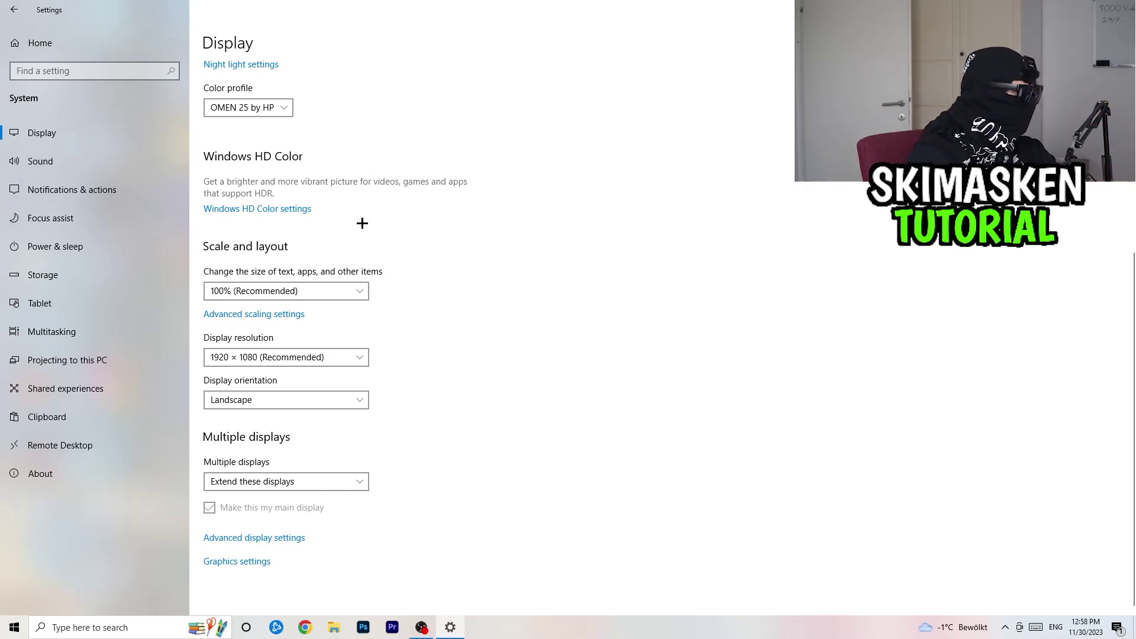
- Open the additional power settings from Power & sleep, review the available power plans including the additional ones, and close Power Options
{"action": "left_click", "coordinate": [65, 247]}
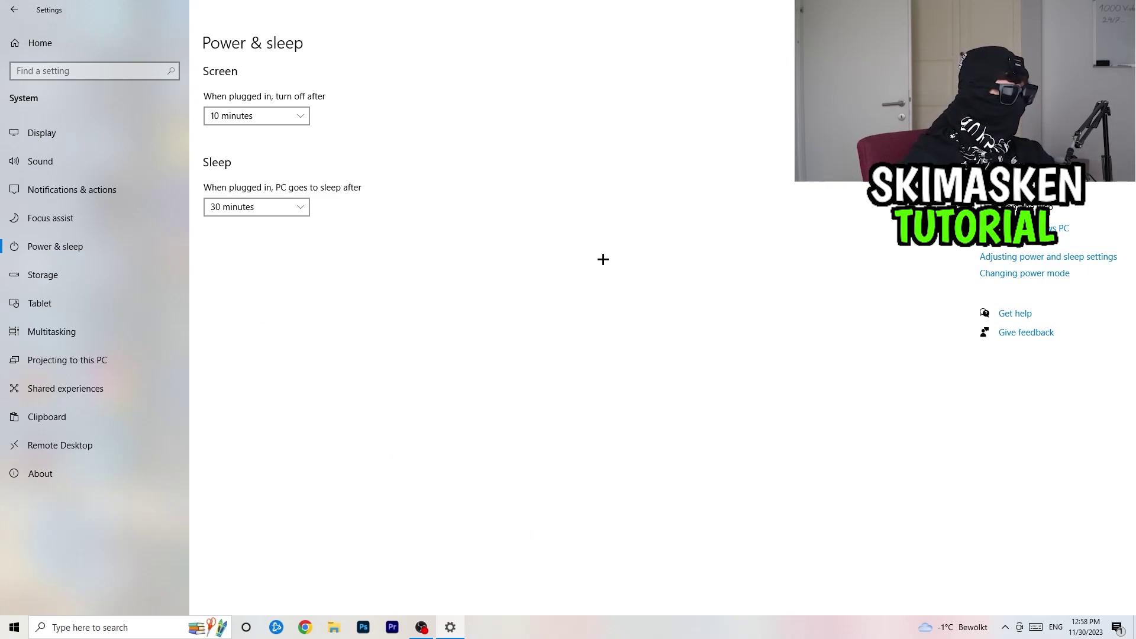
{"action": "left_click", "coordinate": [1023, 178]}
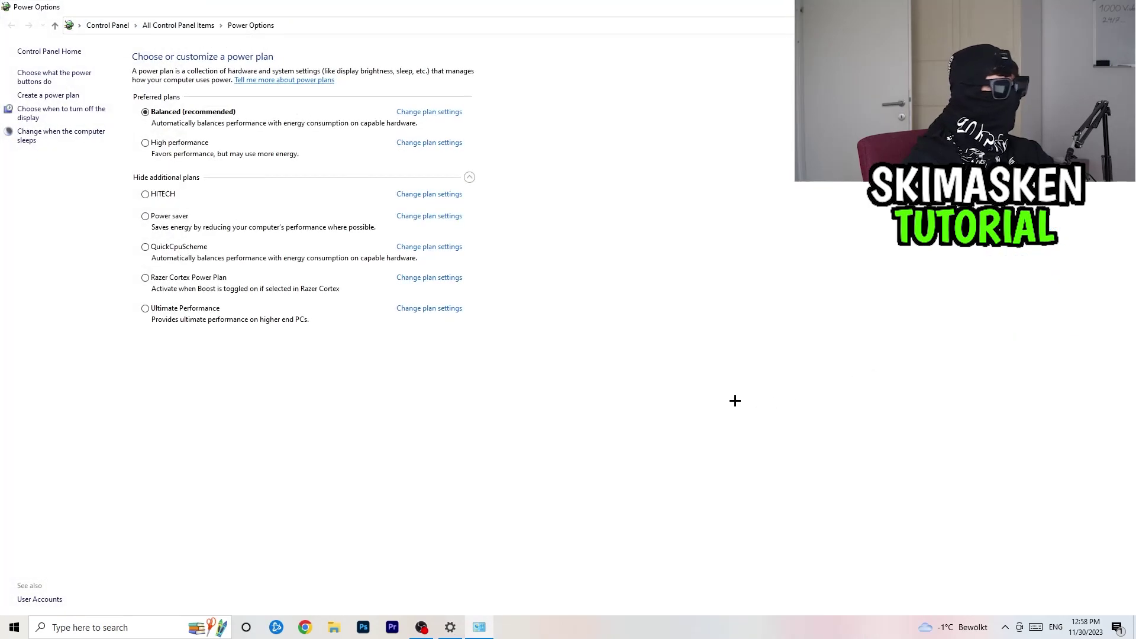
{"action": "left_click", "coordinate": [469, 178]}
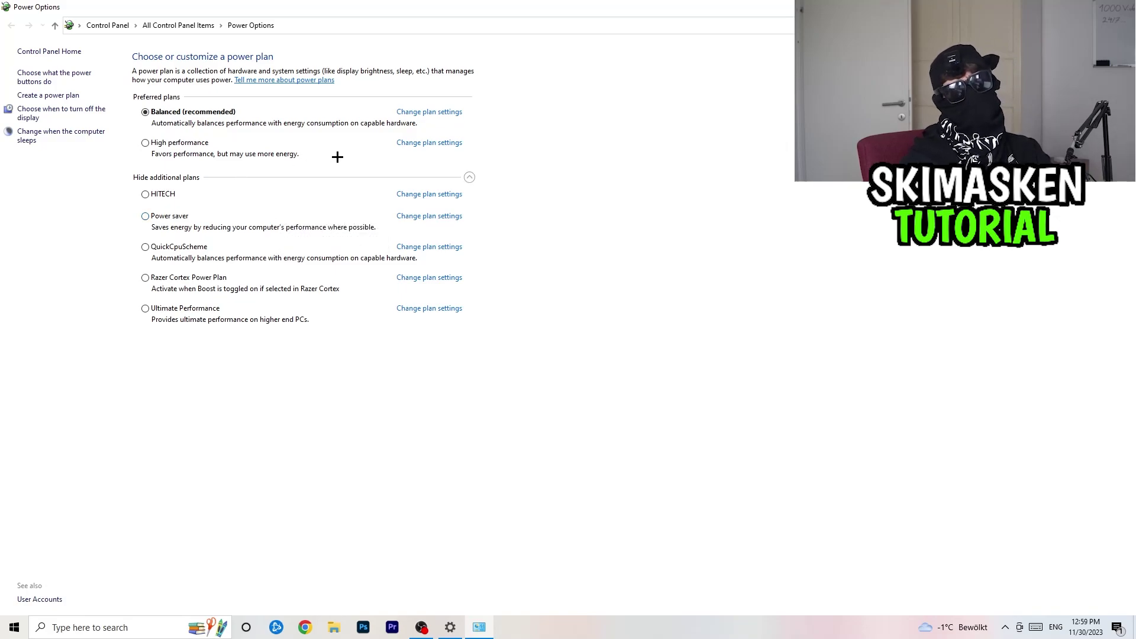
{"action": "key", "text": "alt+F4"}
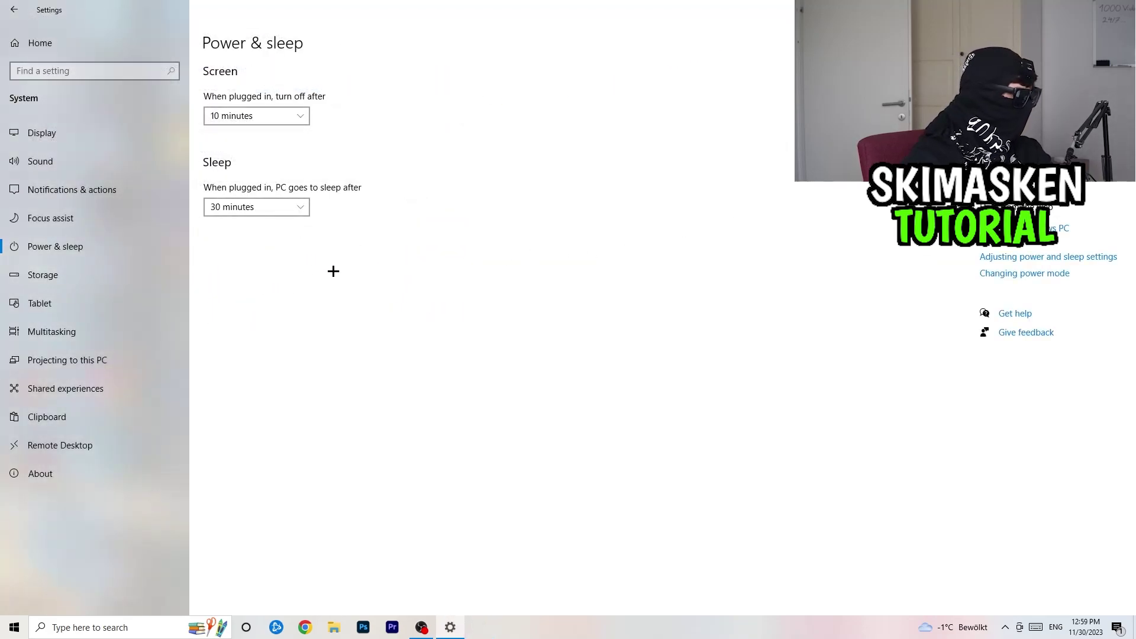
- Open the Storage Sense configuration in the storage settings and review the deletion intervals for the recycle bin and Downloads folder
{"action": "left_click", "coordinate": [134, 275]}
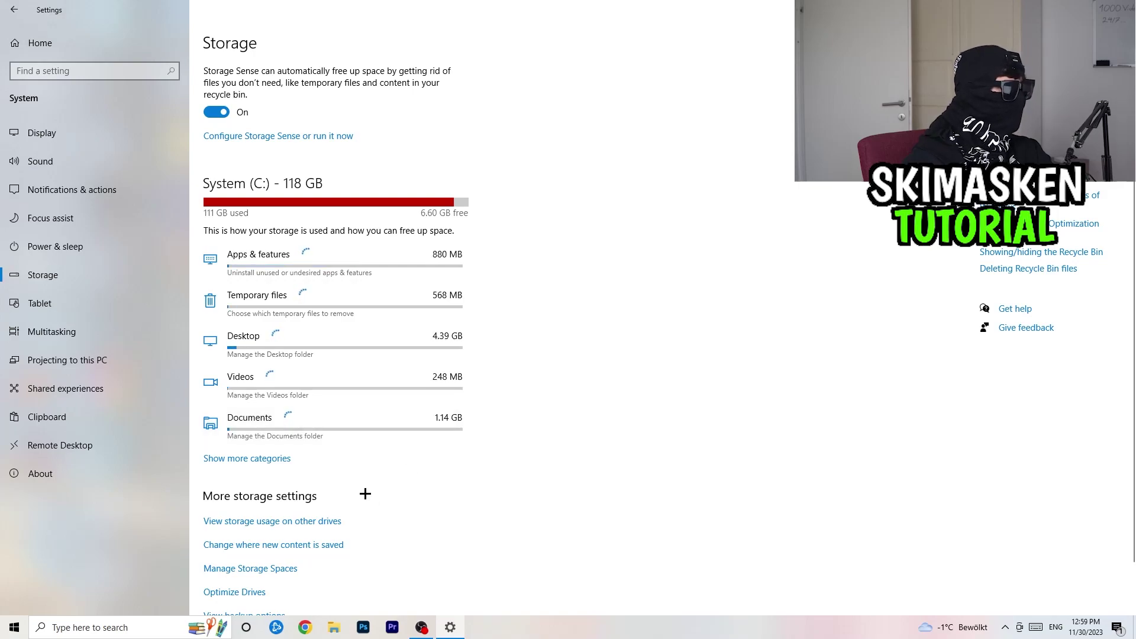
{"action": "left_click", "coordinate": [291, 142]}
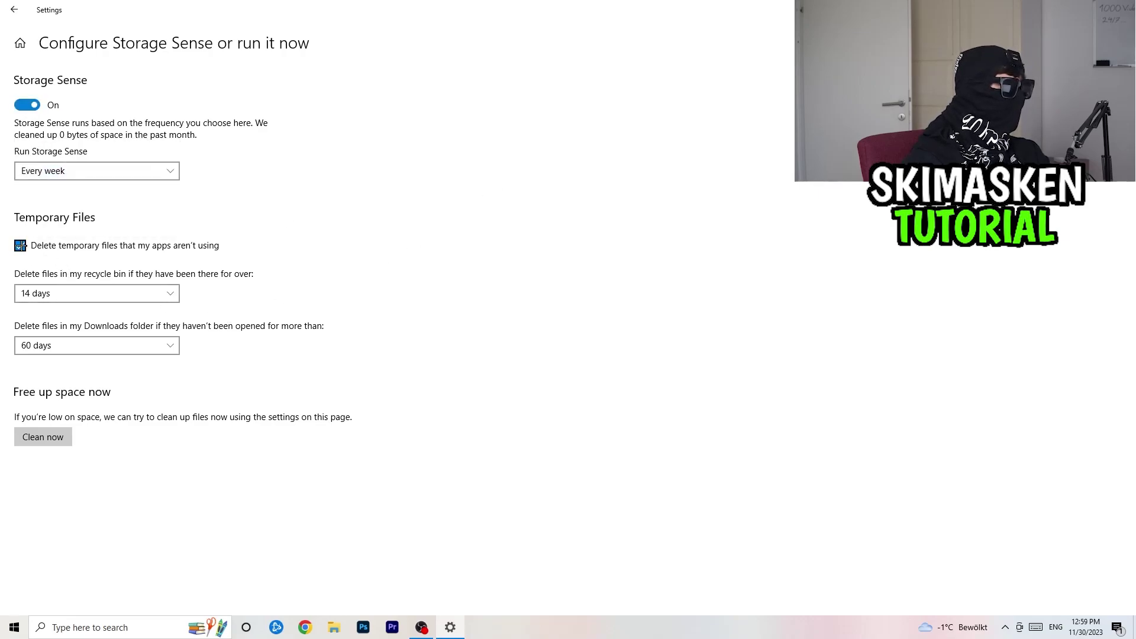
{"action": "left_click", "coordinate": [103, 294]}
{"action": "left_click", "coordinate": [103, 294]}
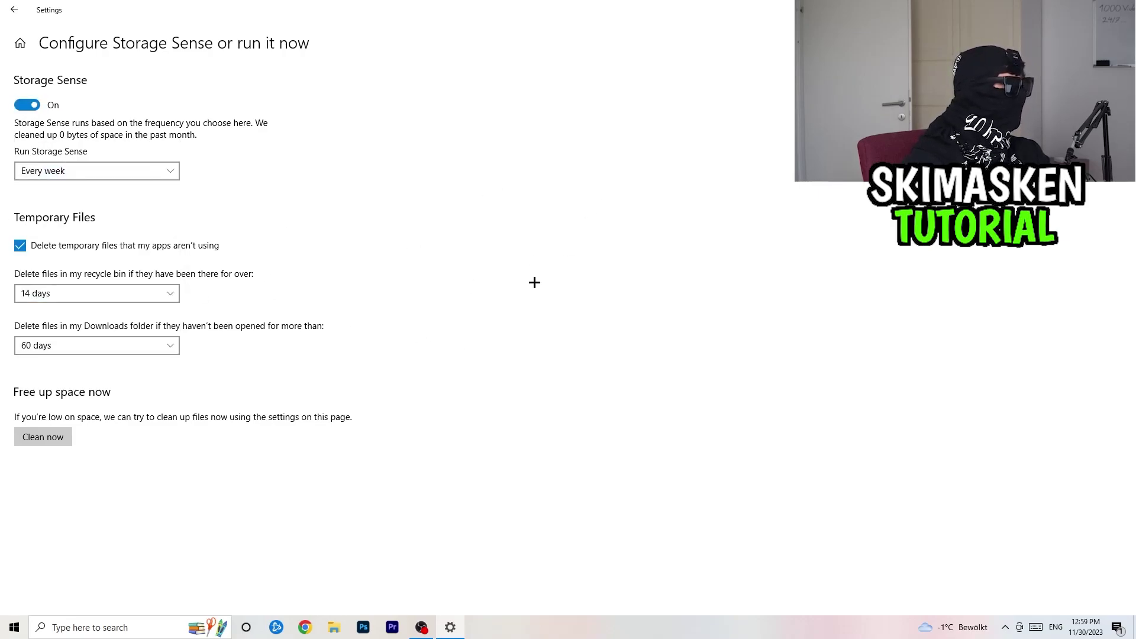
{"action": "left_click", "coordinate": [114, 347]}
{"action": "left_click", "coordinate": [114, 347]}
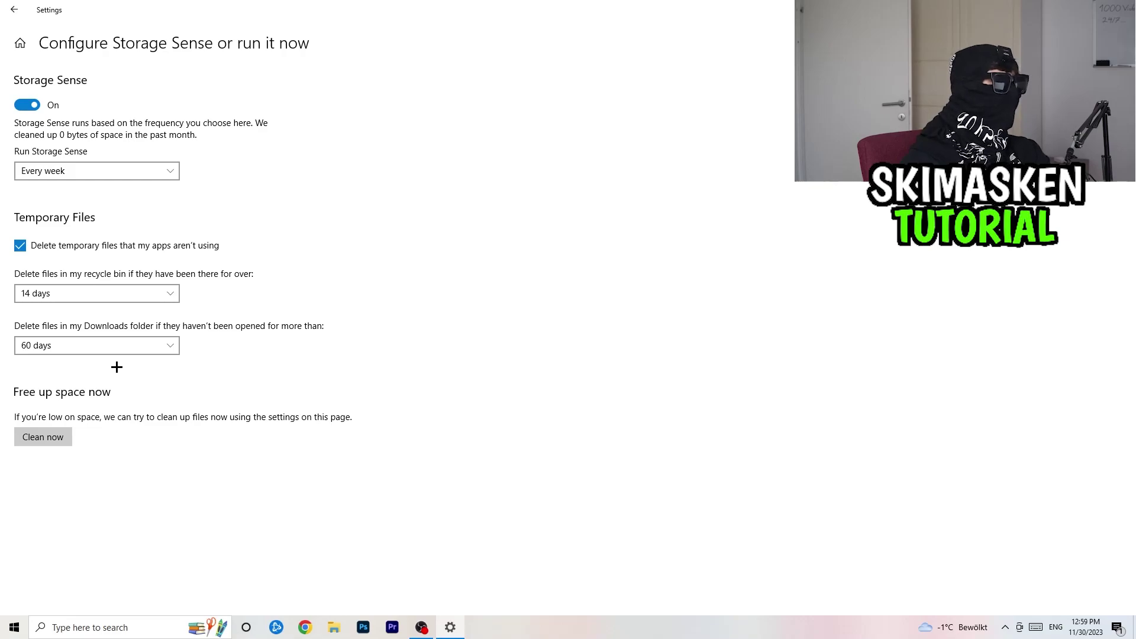
- Return to the Settings home page, check the Windows Update status under Update & Security, and close Settings
{"action": "left_click", "coordinate": [15, 16]}
{"action": "left_click", "coordinate": [15, 16]}
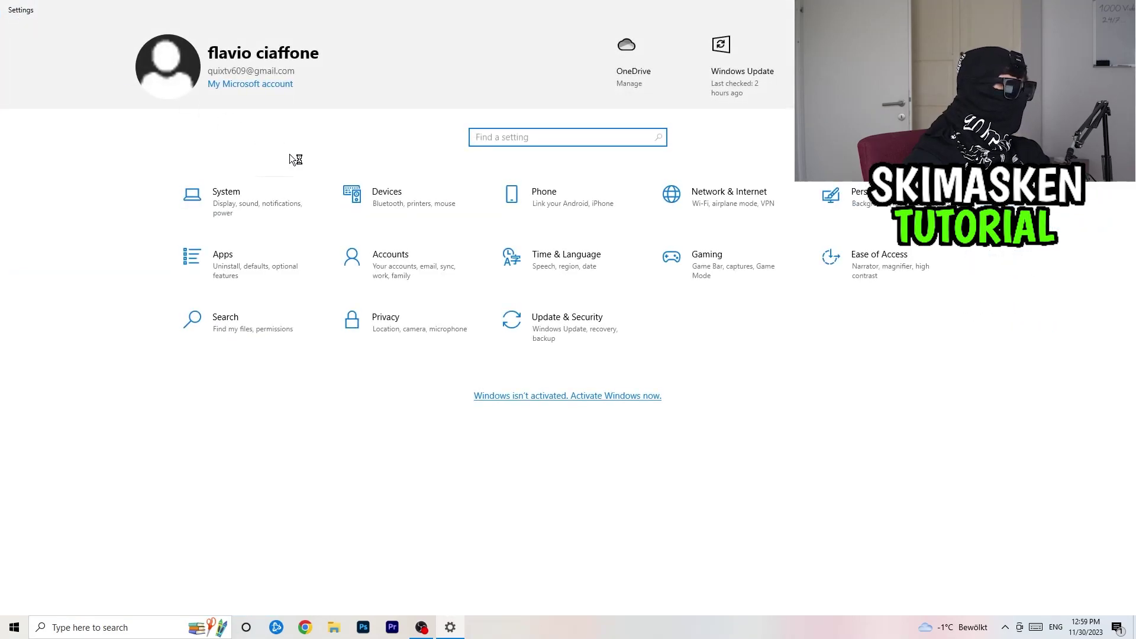
{"action": "left_click", "coordinate": [562, 316]}
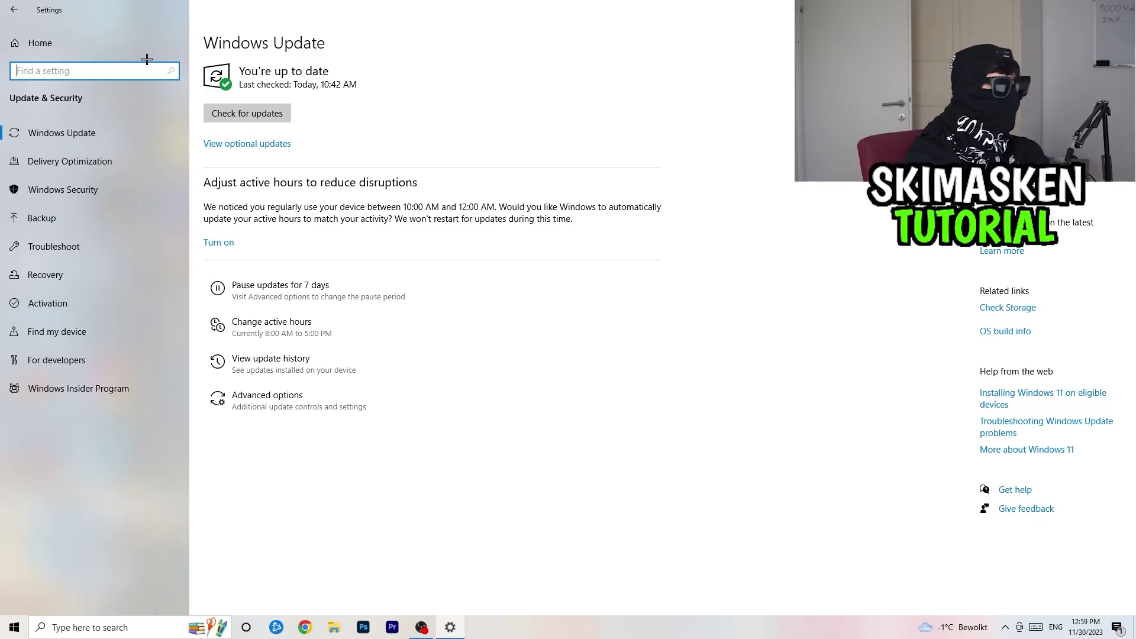
{"action": "left_click", "coordinate": [1121, 9]}
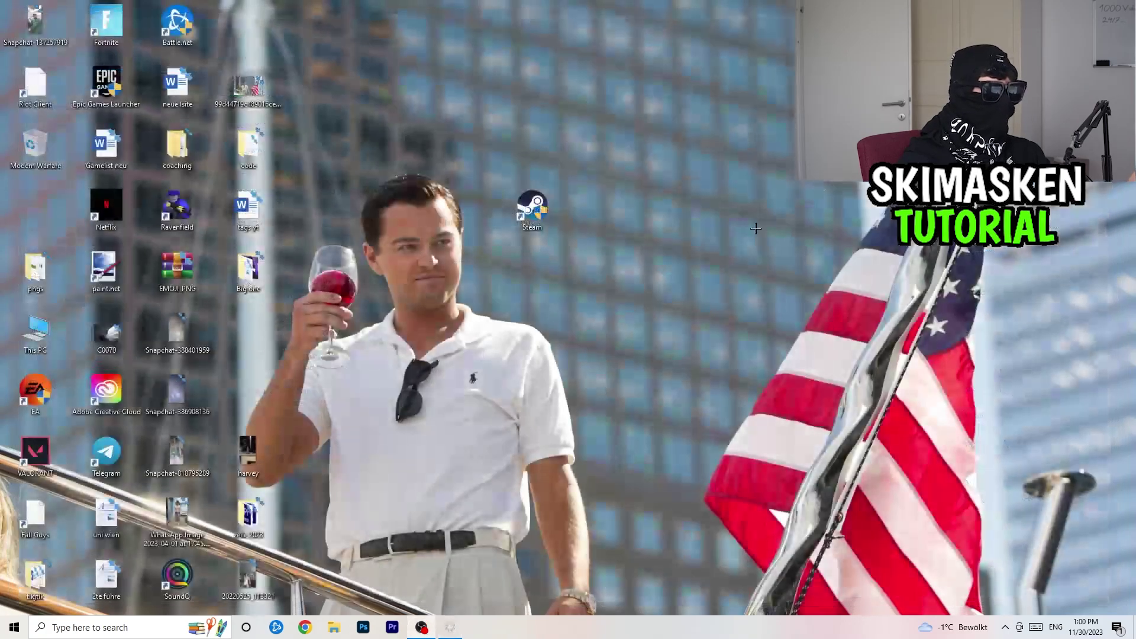